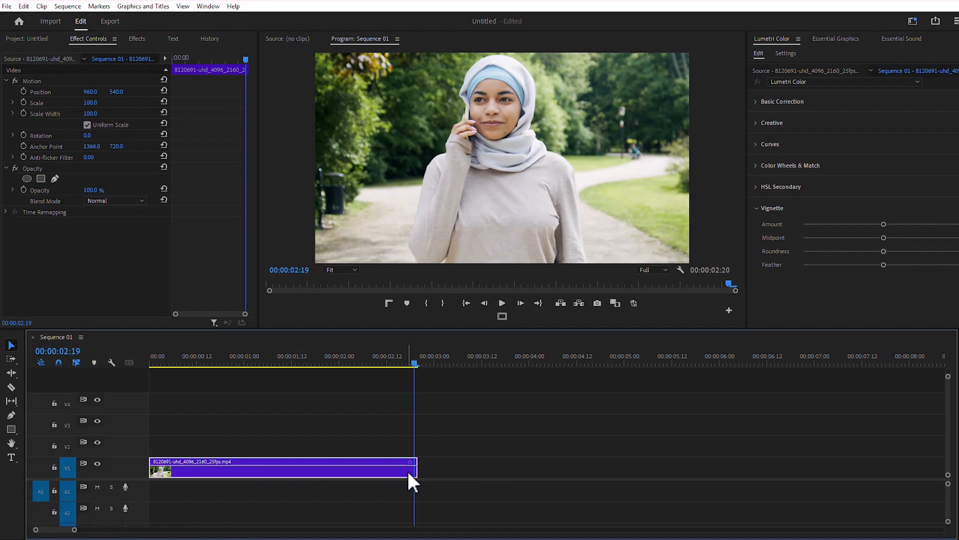
Insert a frame hold segment at 00:00:02:19 in the video clip on track V1
right_click(407, 470)
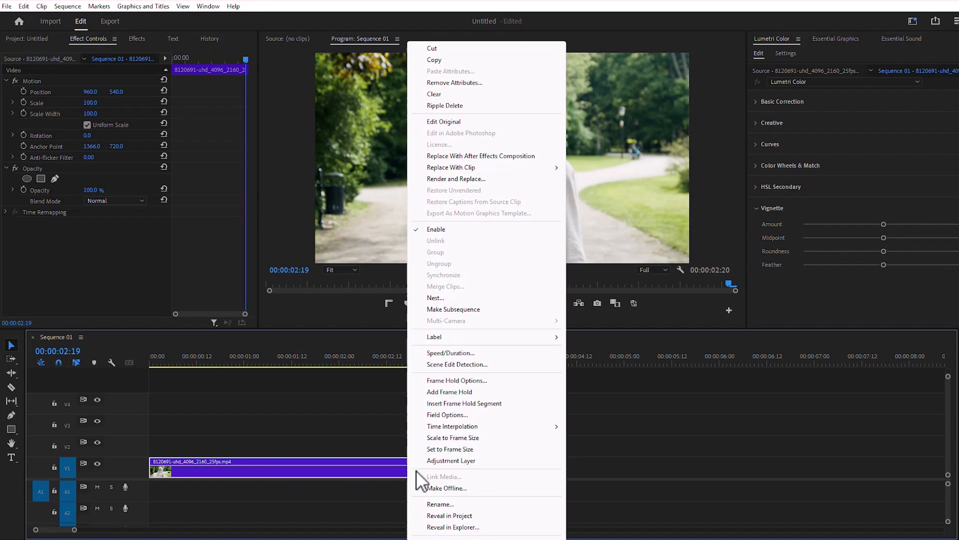
left_click(437, 403)
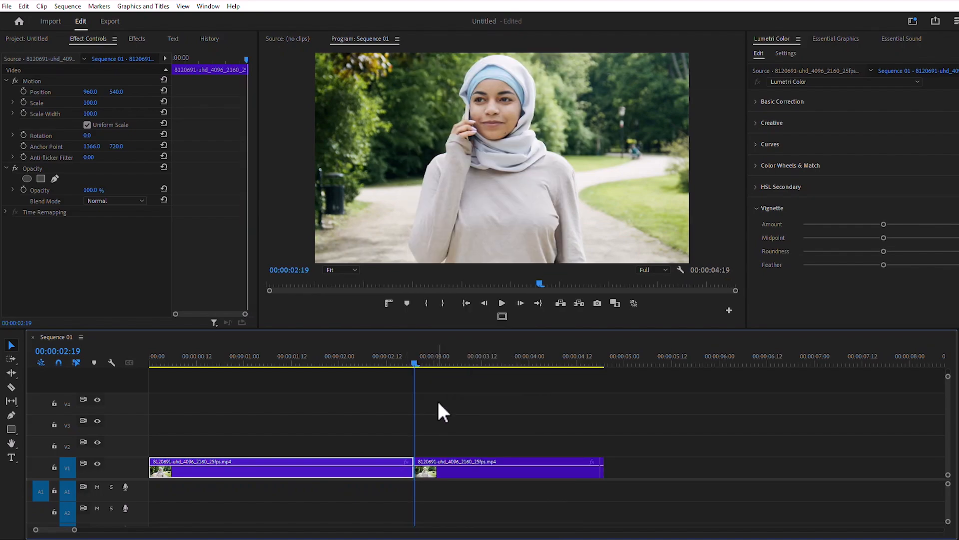
left_click(438, 403)
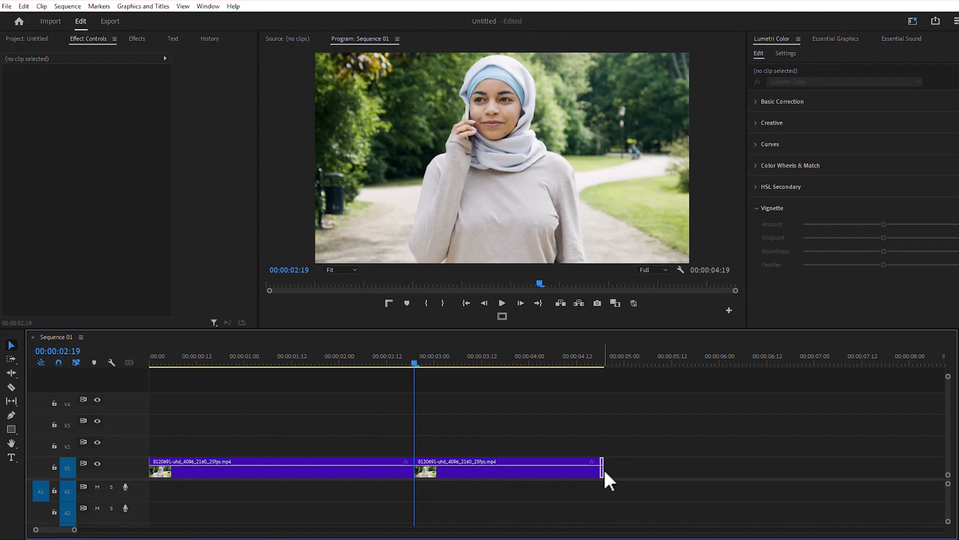
Remove the leftover sliver after the freeze frame and duplicate the freeze frame onto track V2 directly above it
left_click_drag(603, 469, 599, 470)
left_click_drag(501, 471, 484, 445)
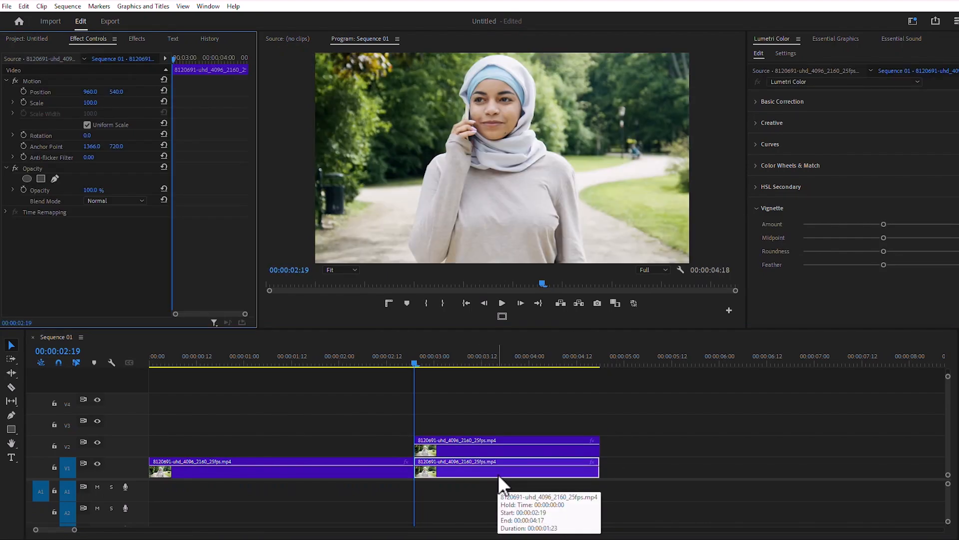
Apply the Black & White effect to the V1 freeze frame and check it by temporarily hiding track V2
left_click(134, 39)
left_click(55, 53)
type("white")
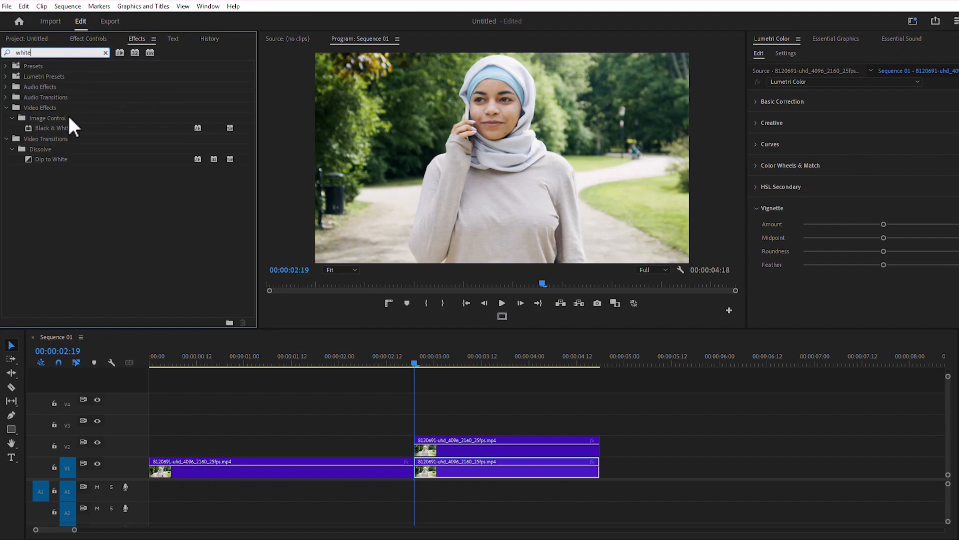
left_click_drag(44, 127, 496, 468)
left_click(97, 442)
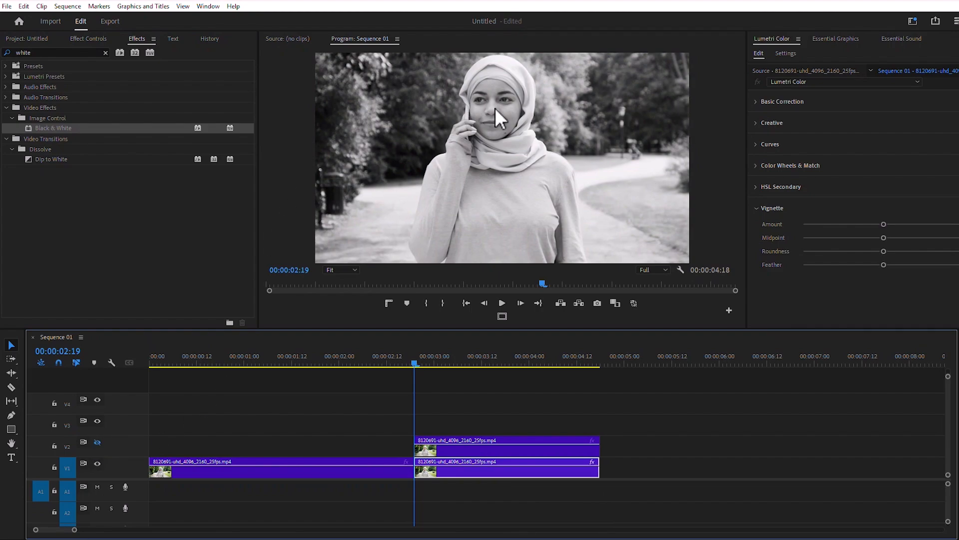
left_click(97, 442)
Set the V2 freeze frame's scale to 57 and its rotation to -6°
left_click(490, 451)
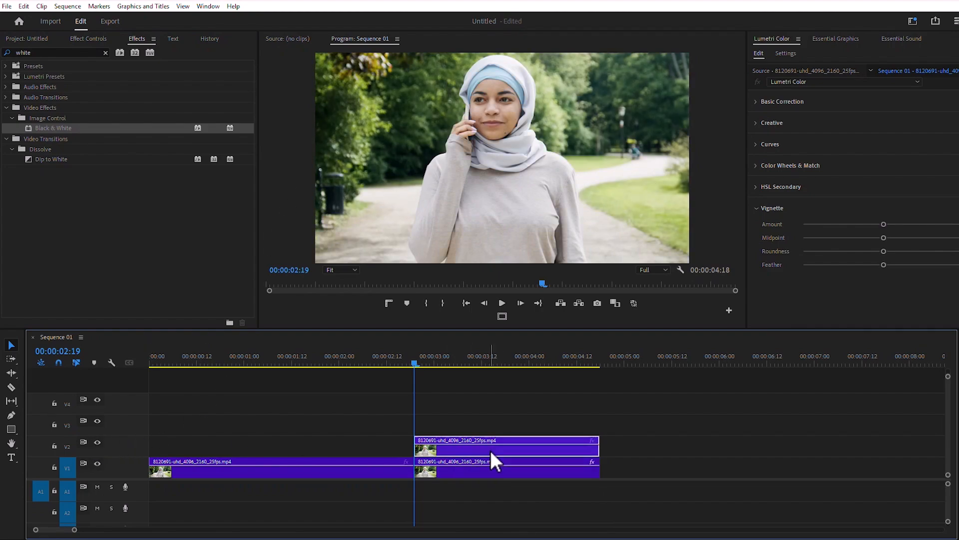
left_click(88, 39)
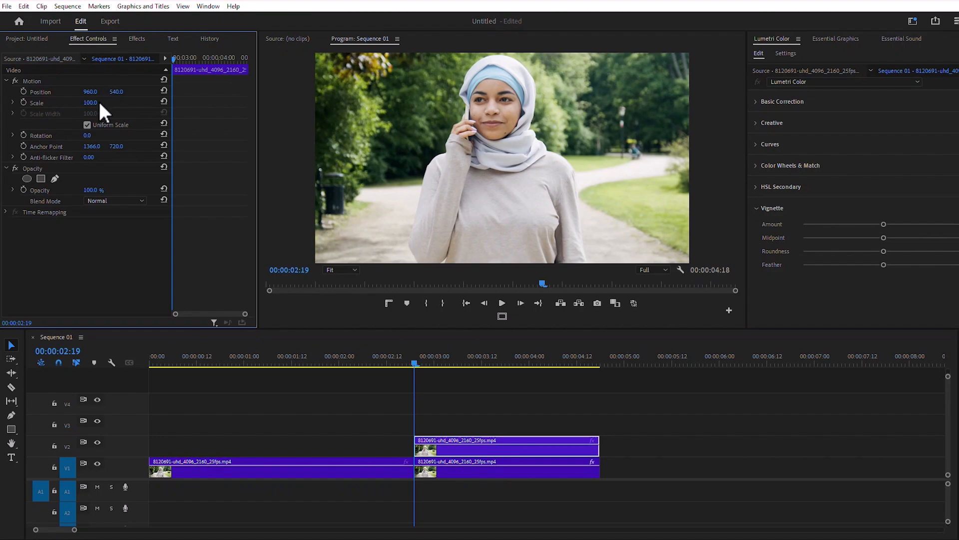
left_click_drag(90, 103, 68, 103)
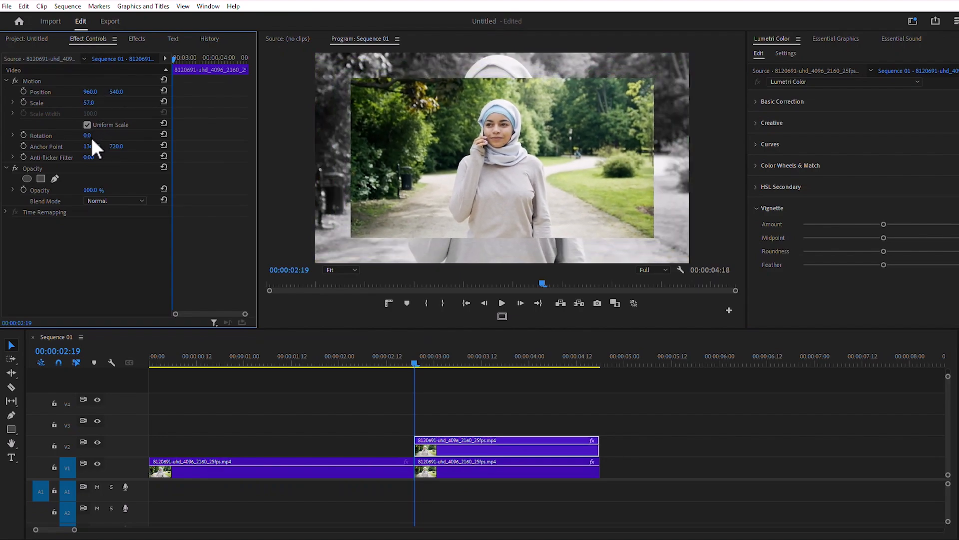
left_click_drag(91, 136, 100, 130)
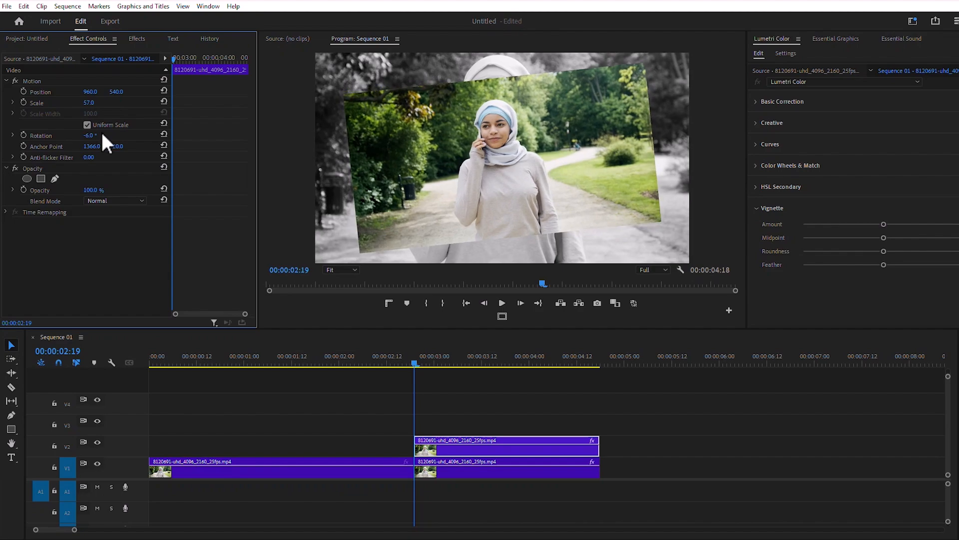
Place the Video Camera Frame Overlay.png on track V3 above the freeze frames, starting at 00:00:02:19
left_click(22, 38)
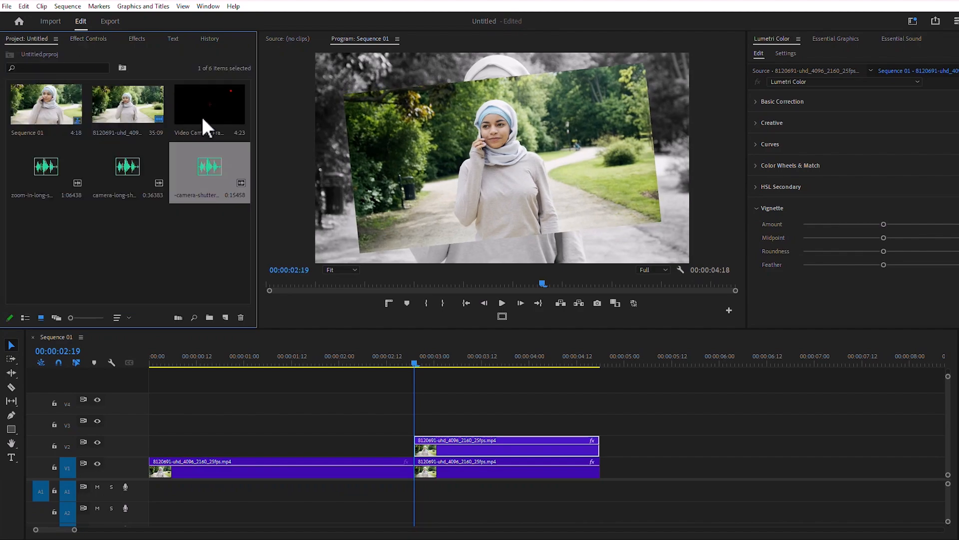
left_click_drag(201, 115, 619, 425)
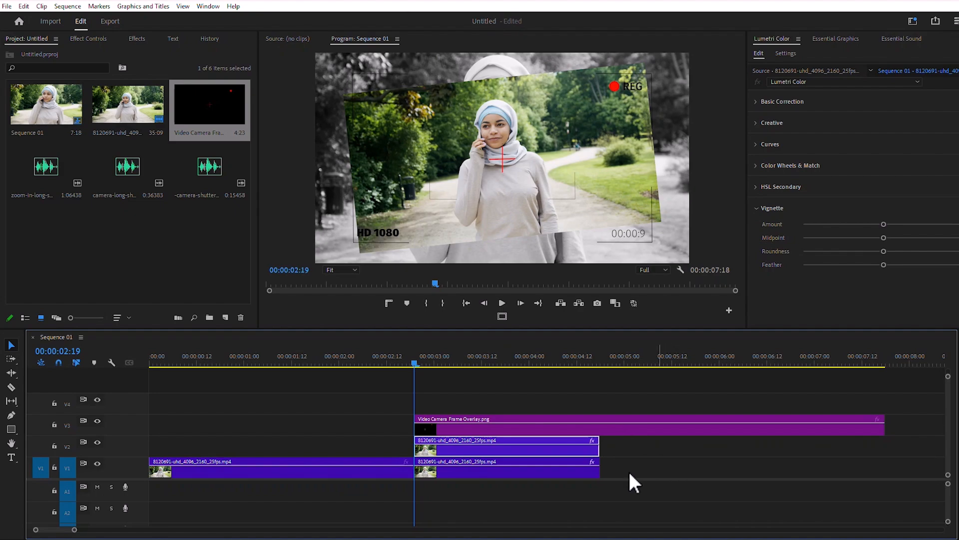
Extend both freeze frames to about 00:00:05:11 and trim the camera frame overlay to the same end
left_click_drag(655, 470, 677, 449)
left_click(716, 463)
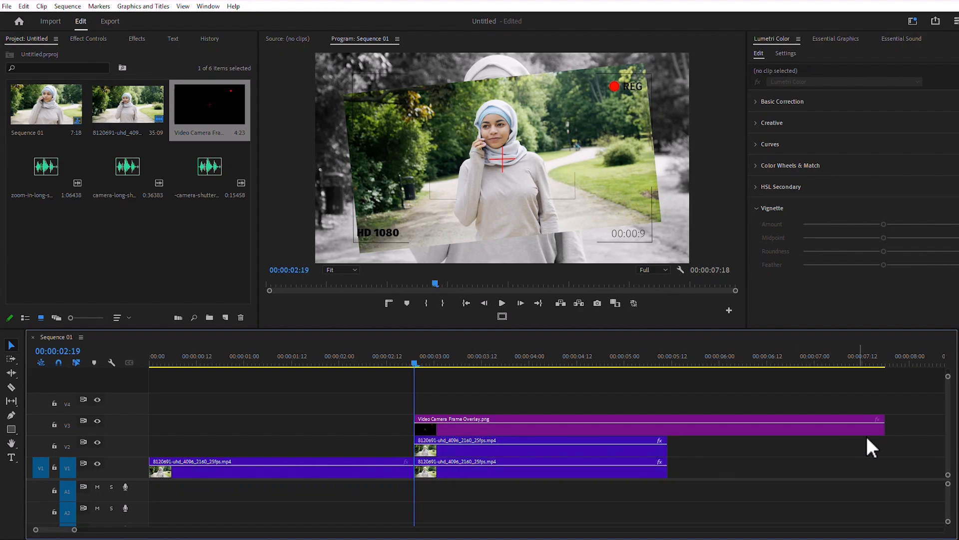
left_click_drag(889, 421, 675, 420)
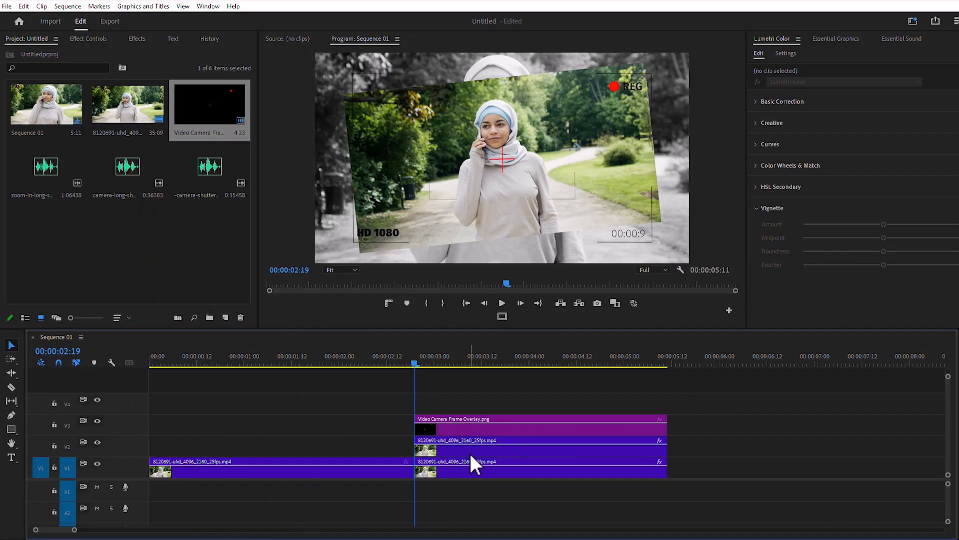
Copy the V2 freeze frame's Motion settings to the camera frame overlay, and set the overlay's scale to 88 and vertical position to 550
left_click(470, 453)
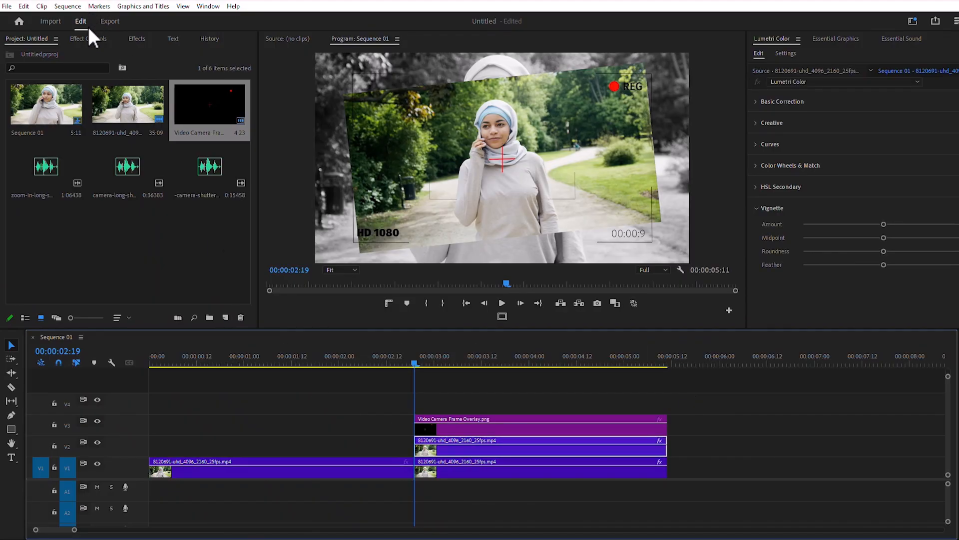
left_click(82, 42)
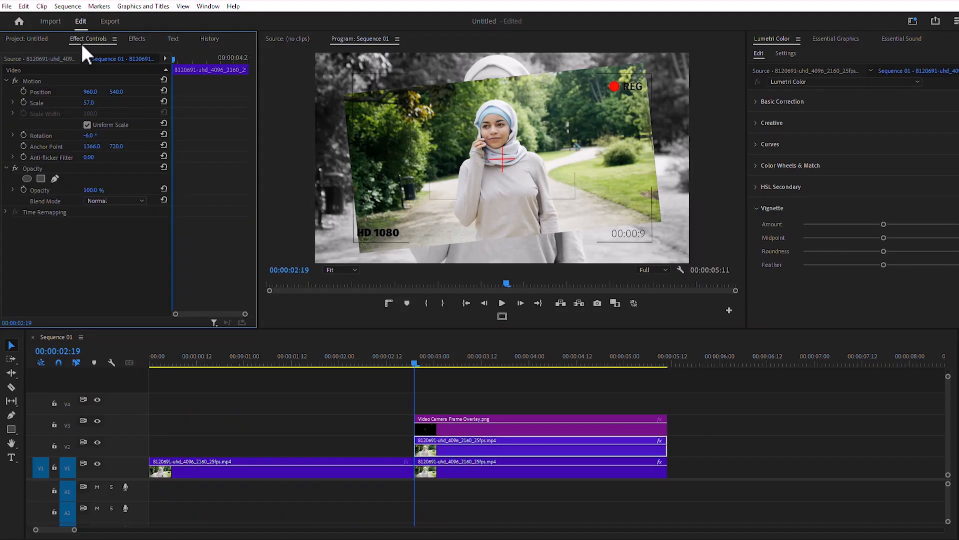
right_click(49, 82)
left_click(78, 143)
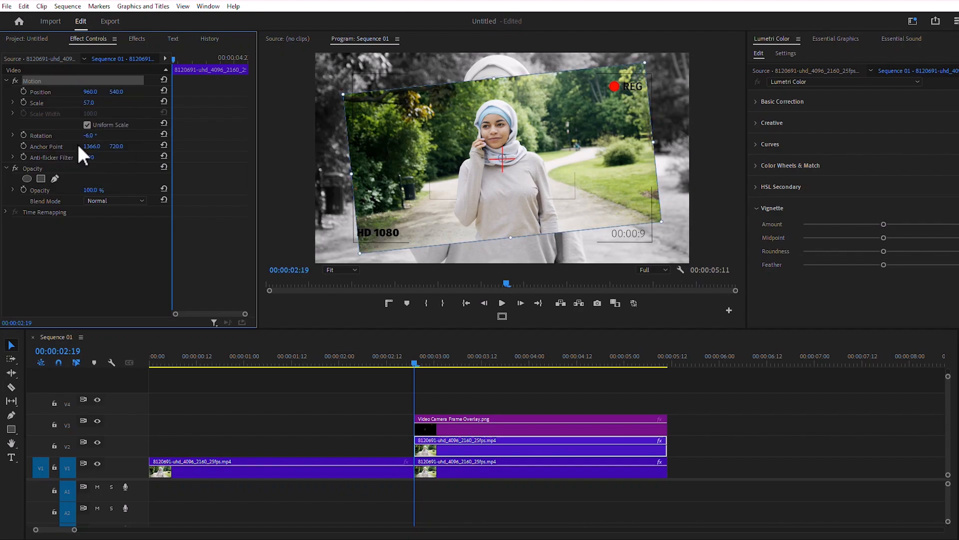
left_click(491, 425)
right_click(122, 273)
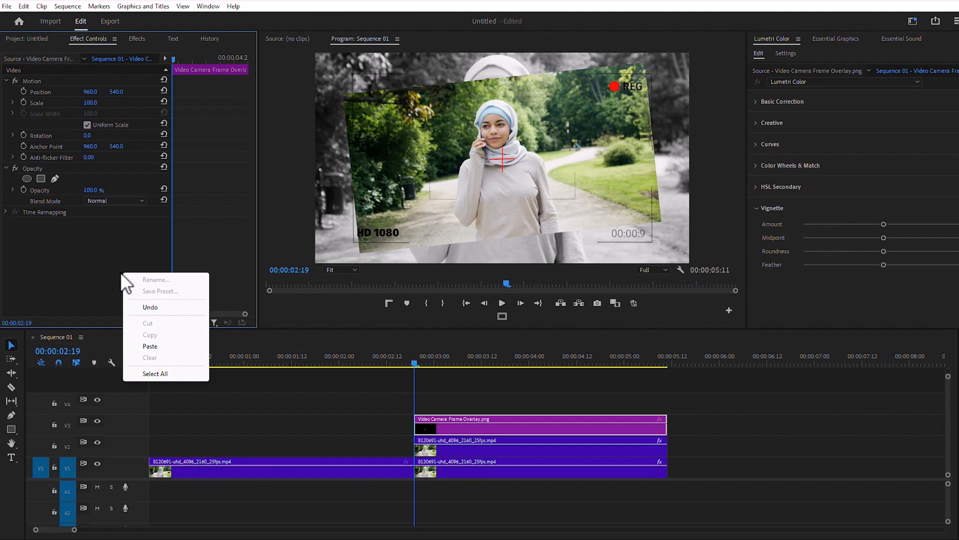
left_click(150, 347)
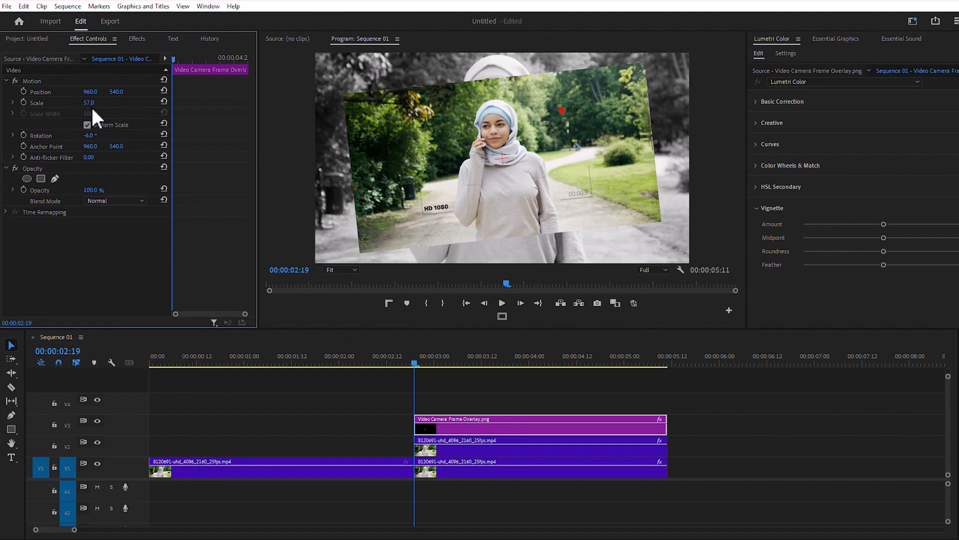
mouse_move(92, 101)
left_mouse_down()
mouse_move(121, 92)
mouse_move(89, 103)
left_mouse_up()
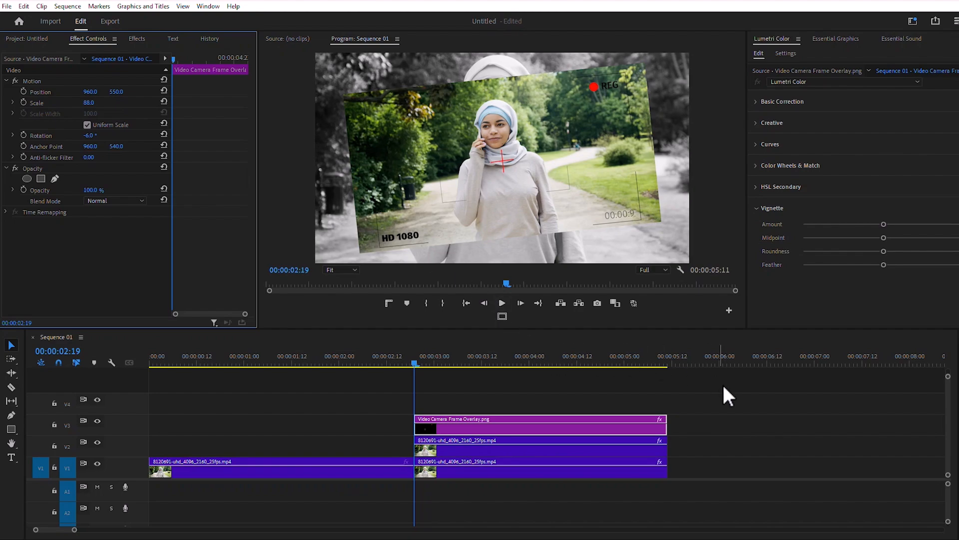
Move the color freeze frame and the camera frame overlay up one track, to V3 and V4
left_click(554, 435, "shift")
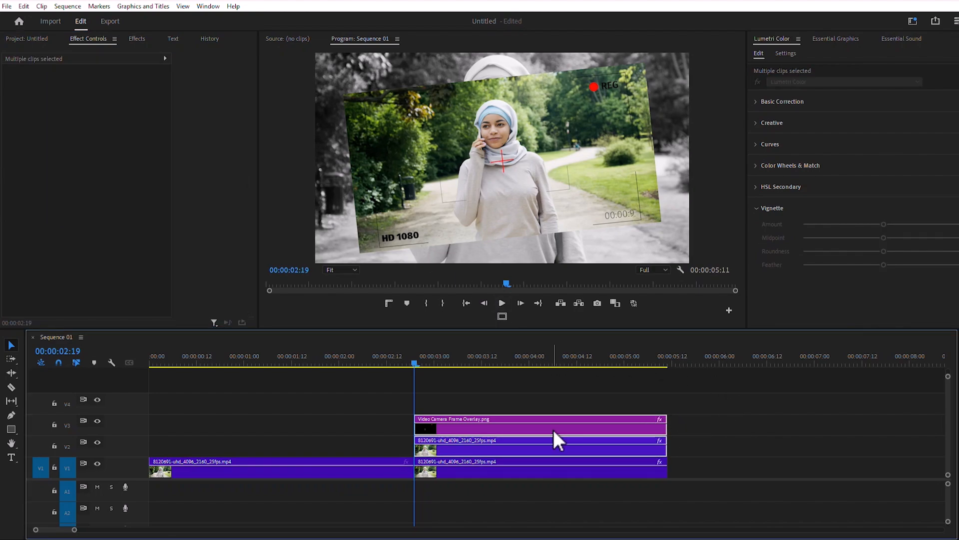
left_click_drag(554, 430, 598, 392)
Create a white color matte with the name Color Matte
left_click(26, 38)
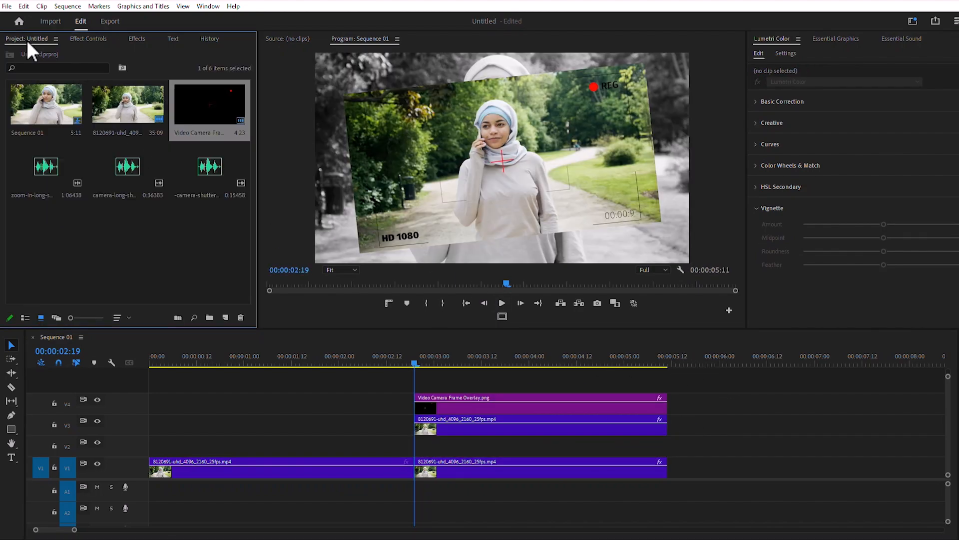
left_click(225, 317)
left_click(265, 398)
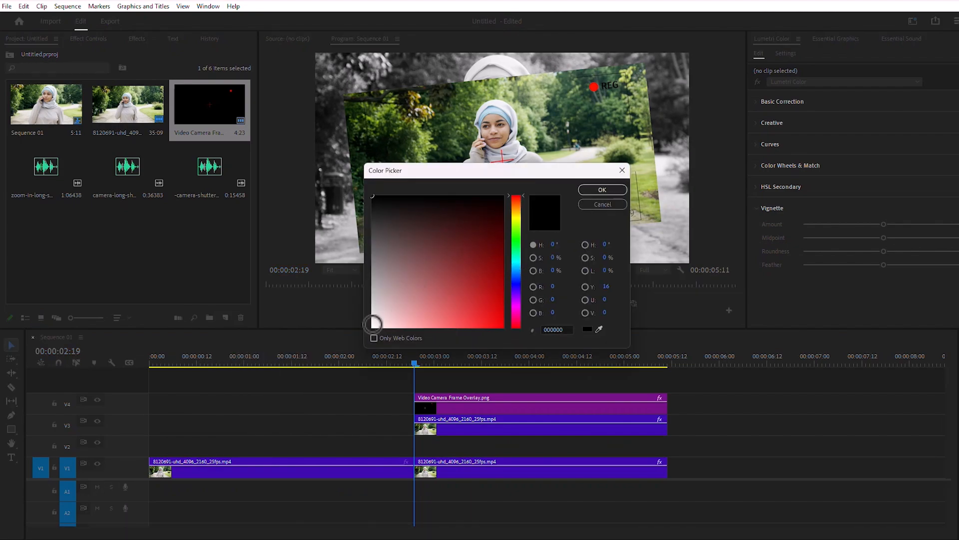
left_click(373, 324)
left_click(595, 187)
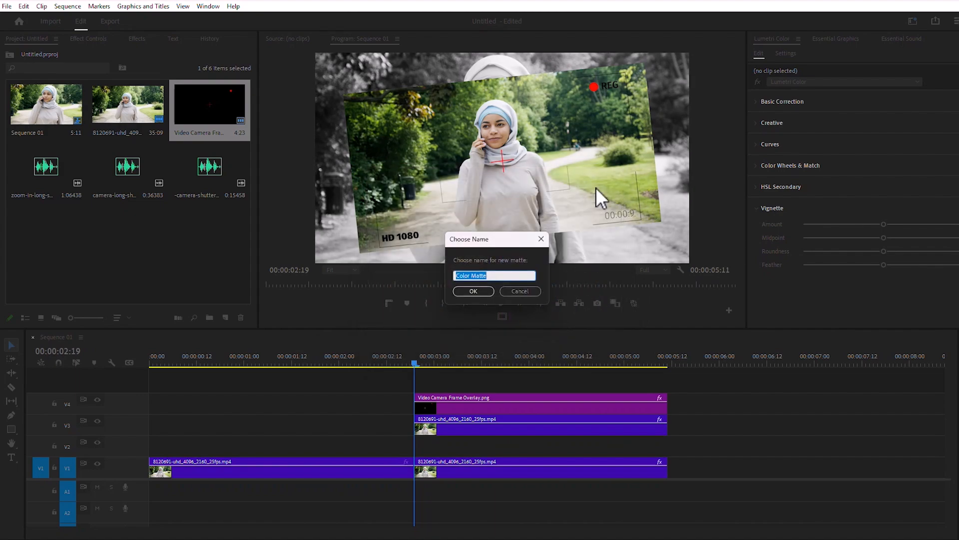
left_click(484, 292)
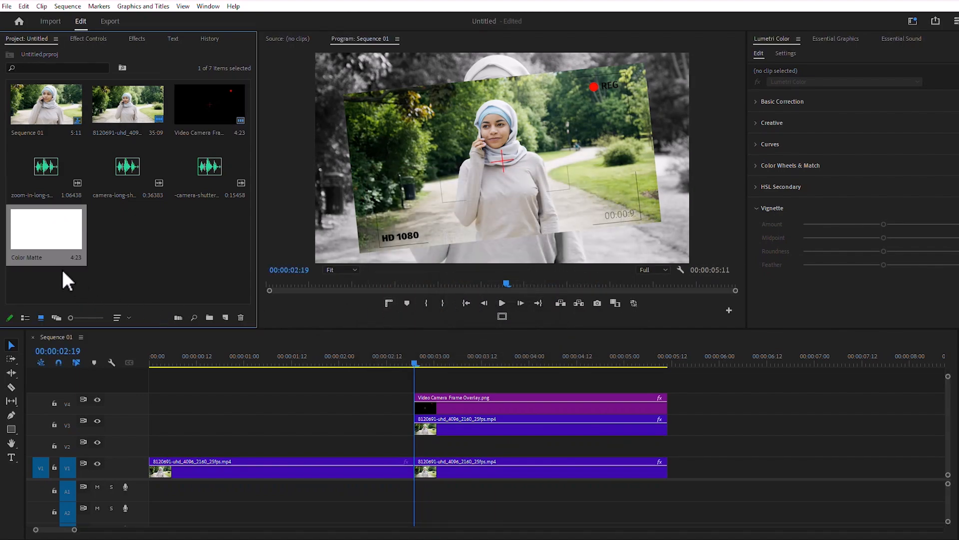
Place the Color Matte on track V2 at 00:00:02:19 and trim it to end with the freeze frames
left_click_drag(63, 260, 441, 445)
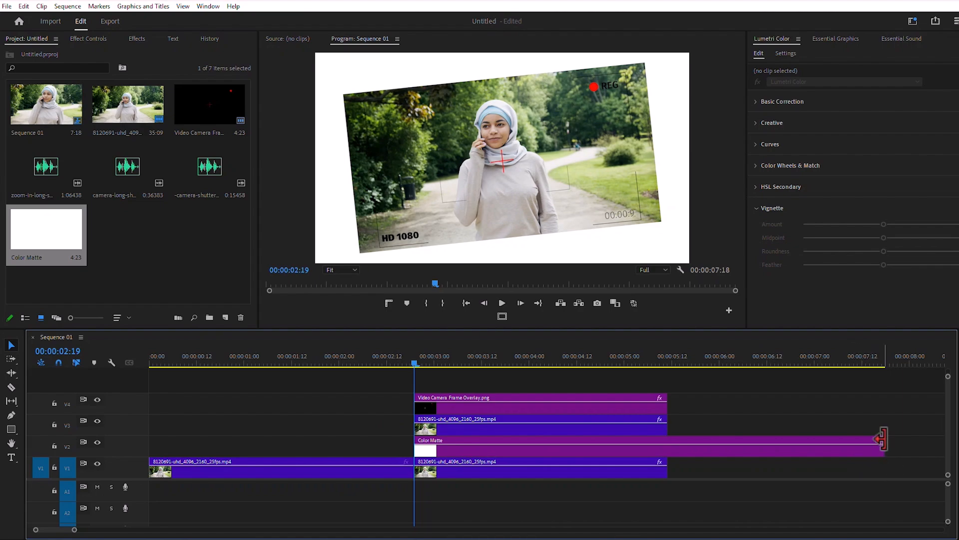
left_click_drag(881, 439, 667, 437)
Copy the Motion settings of the V3 freeze frame to the Color Matte on V2
left_click(507, 427)
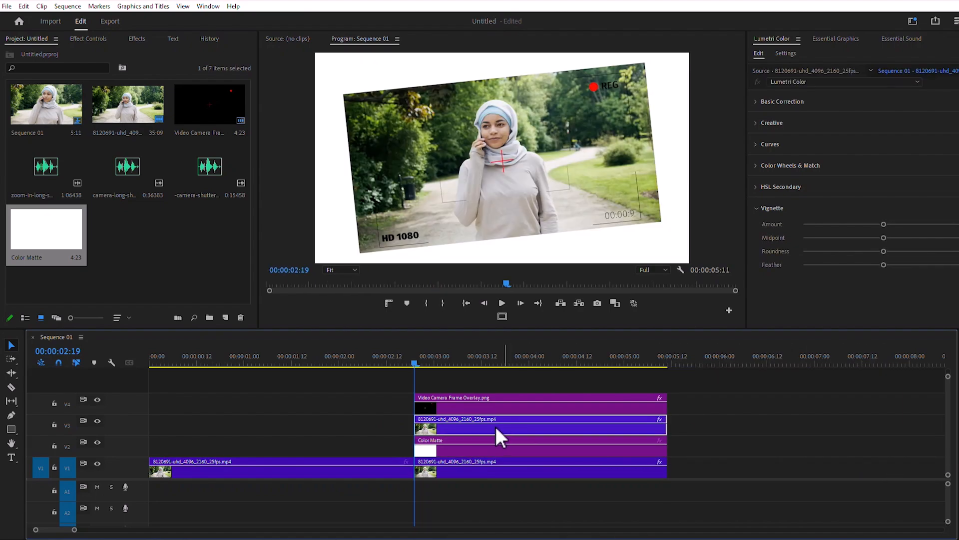
left_click(95, 39)
left_click(34, 79)
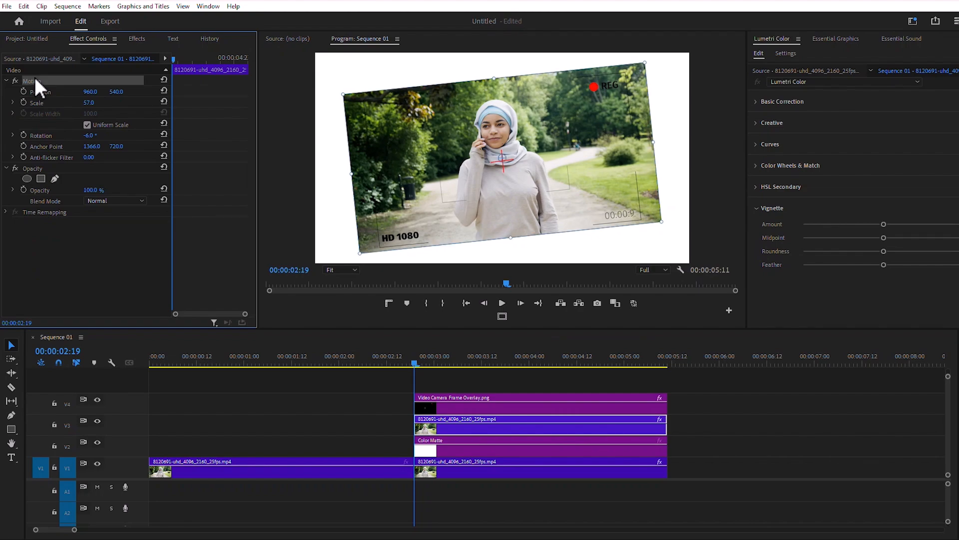
right_click(34, 79)
left_click(64, 139)
left_click(466, 450)
right_click(117, 244)
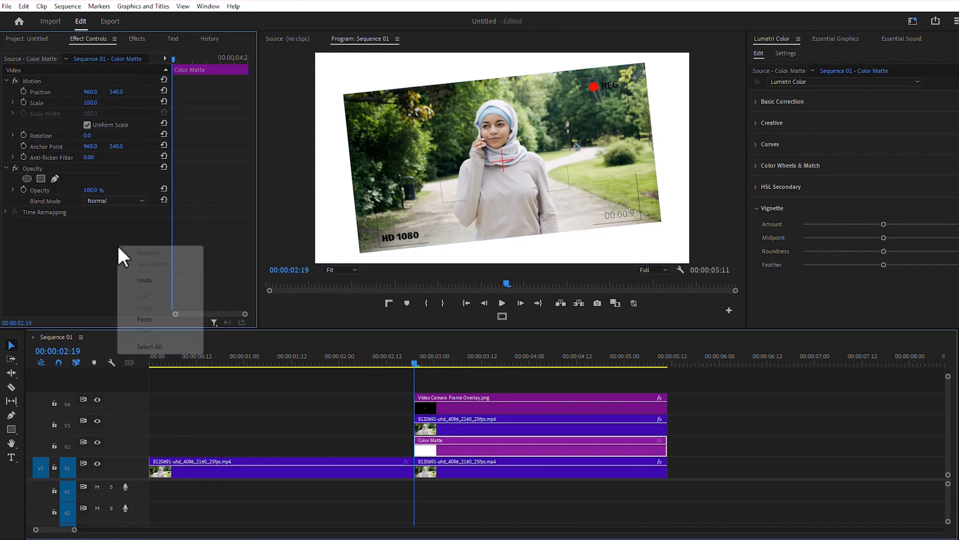
left_click(145, 319)
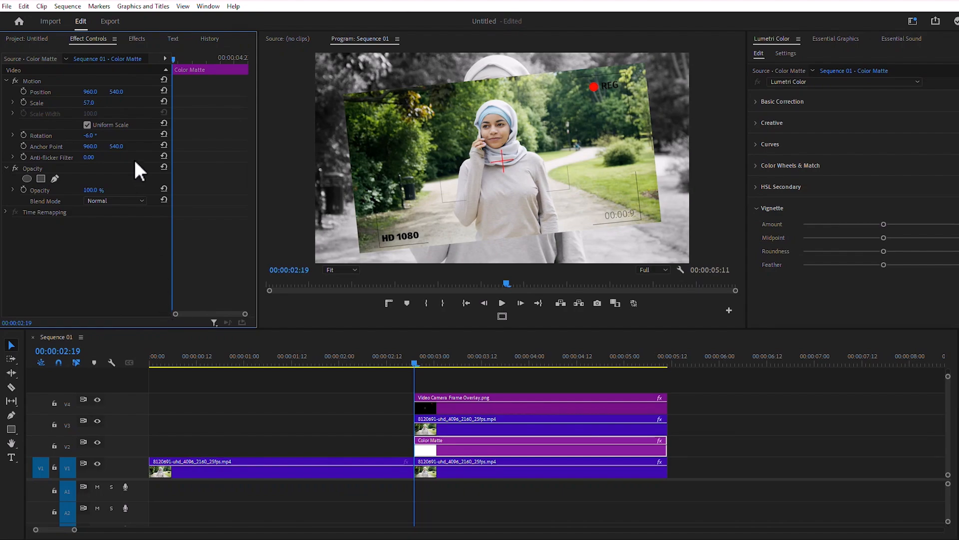
Turn off Uniform Scale for the Color Matte and set its scale height to 84 and scale width to 86
left_click(95, 102)
type("85")
key("Return")
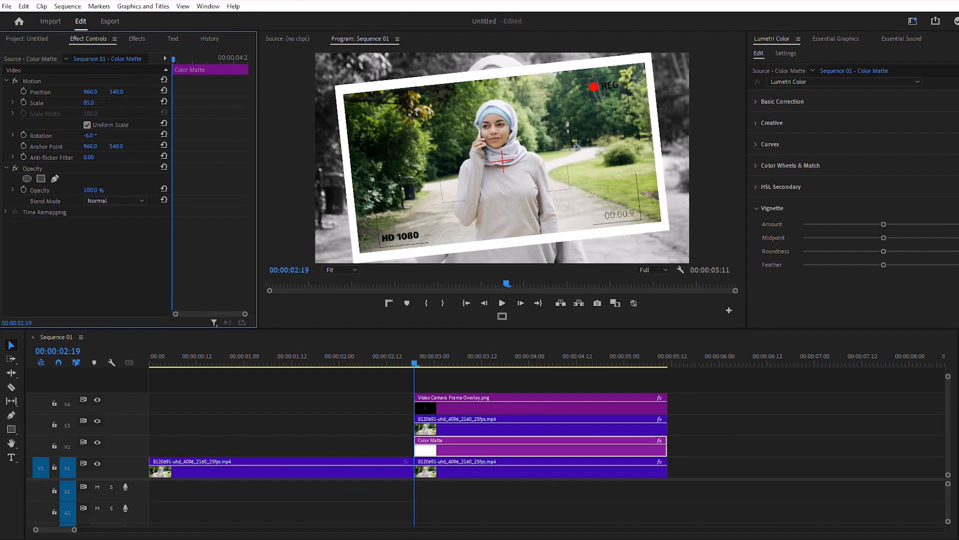
left_click_drag(93, 103, 92, 102)
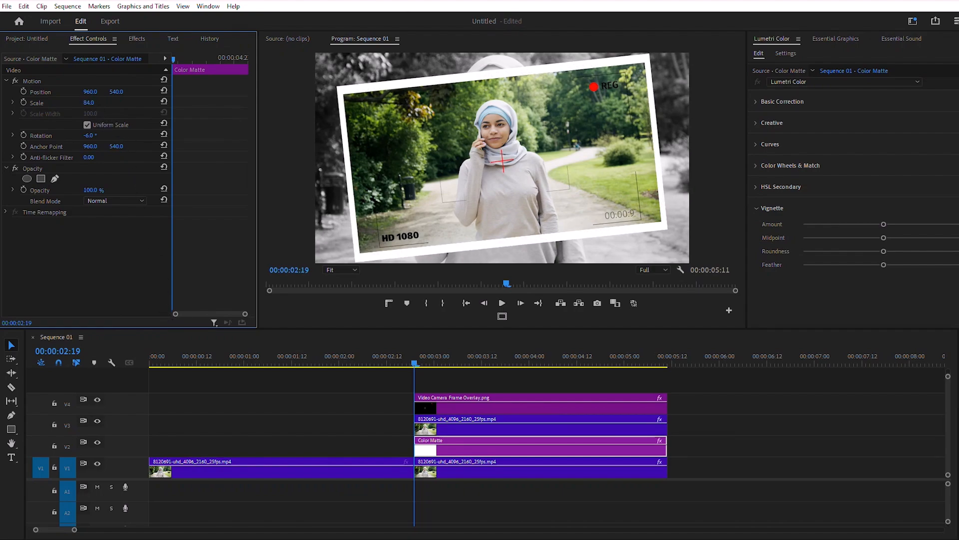
left_click(87, 125)
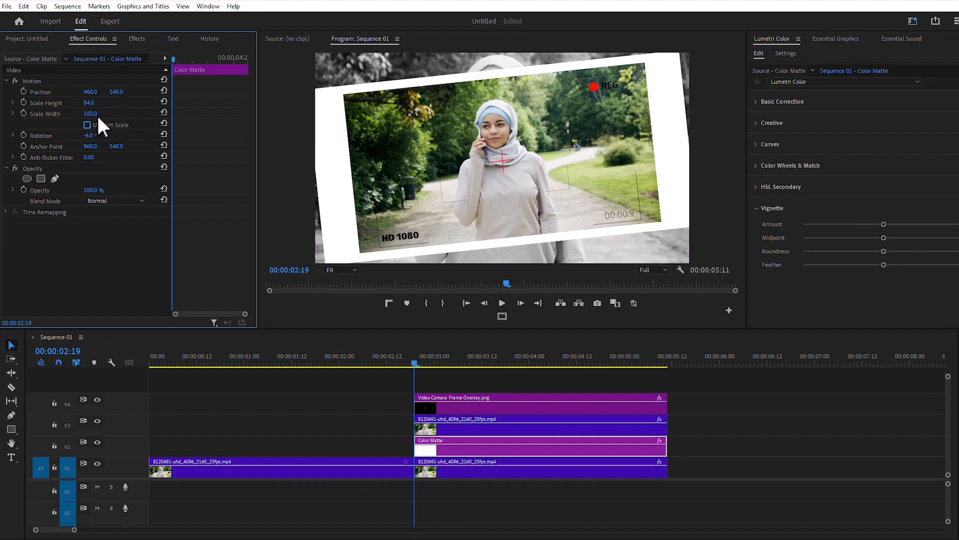
left_click_drag(96, 111, 90, 113)
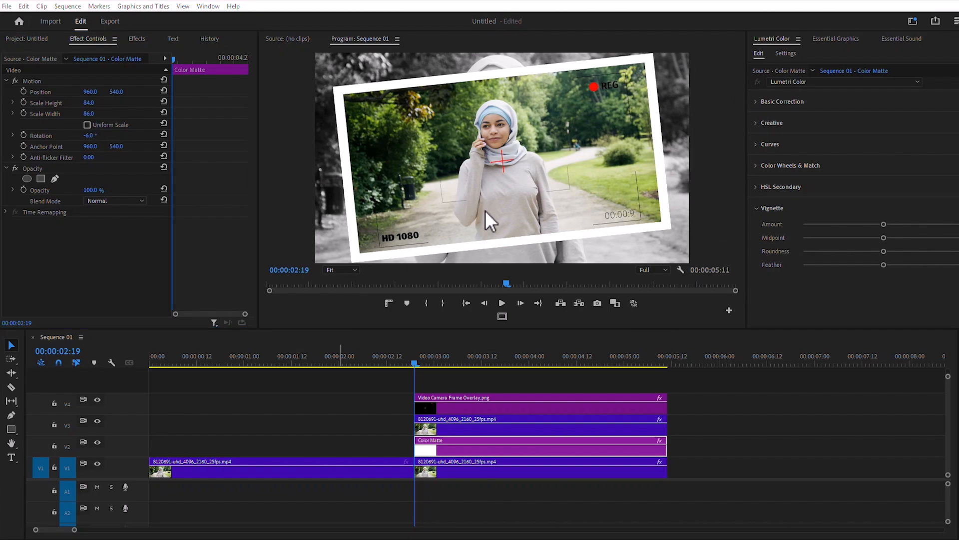
Nest the Color Matte, freeze frame and camera overlay clips on V2 through V4 into one nested sequence
left_click_drag(759, 444, 523, 403)
right_click(524, 421)
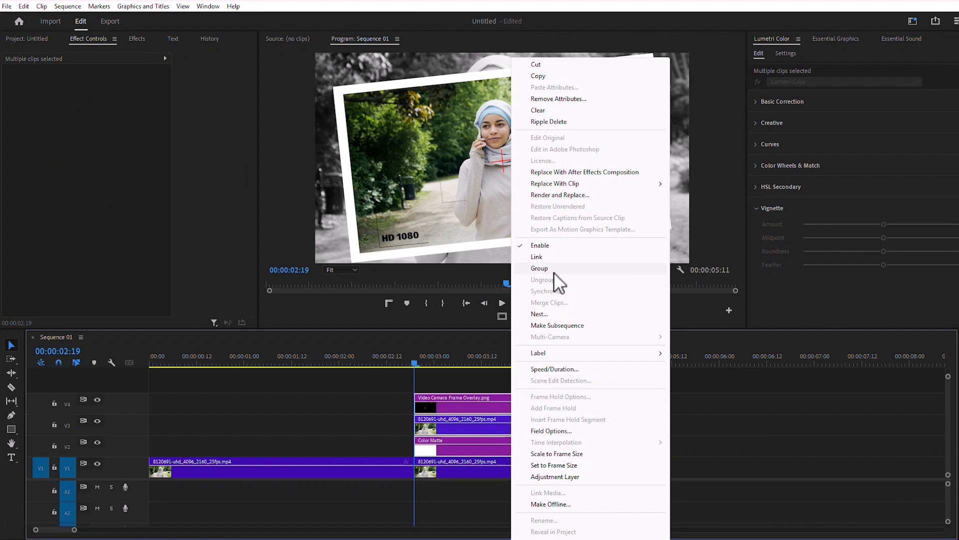
left_click(580, 315)
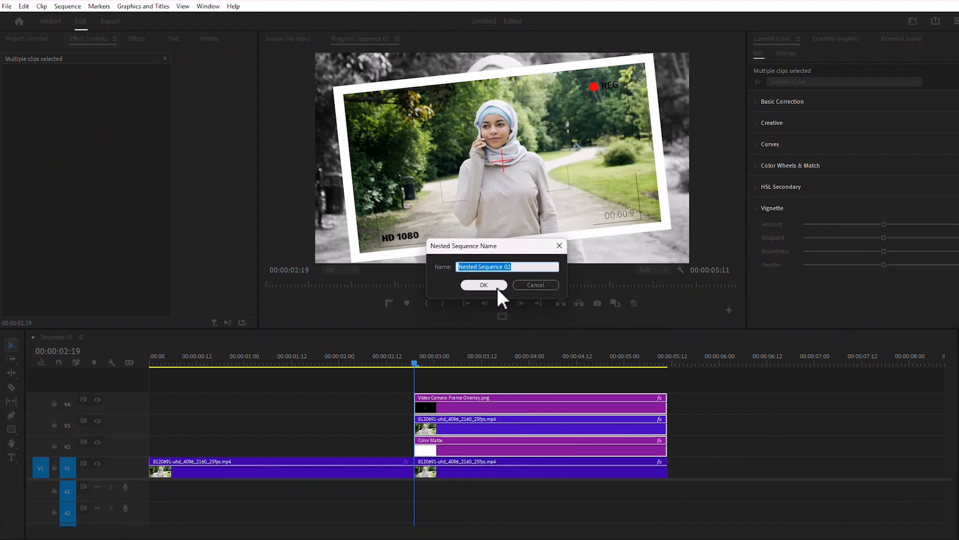
left_click(490, 286)
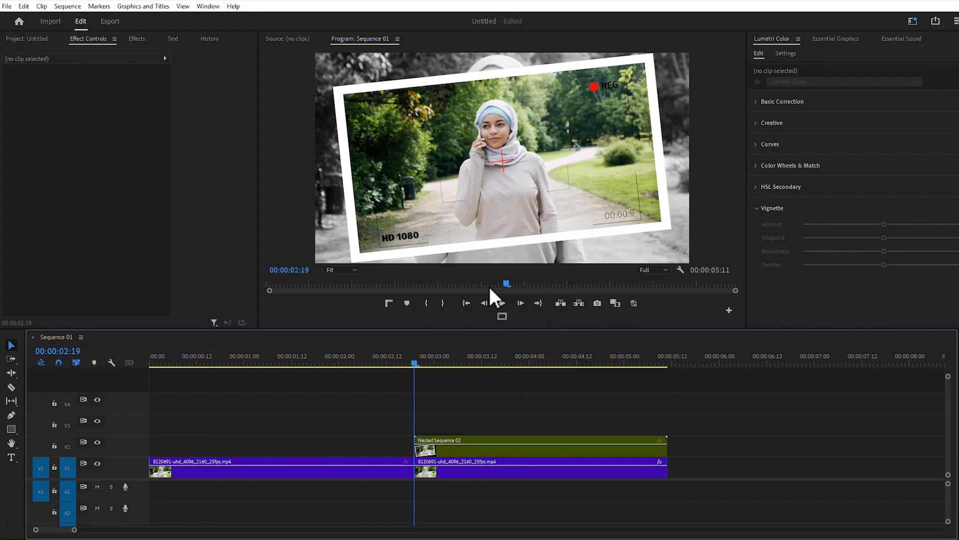
Keyframe the nested sequence's Scale from 100 to 109 and Rotation from 0 to 4° between 00:00:02:19 and 00:00:05:01
left_click(508, 448)
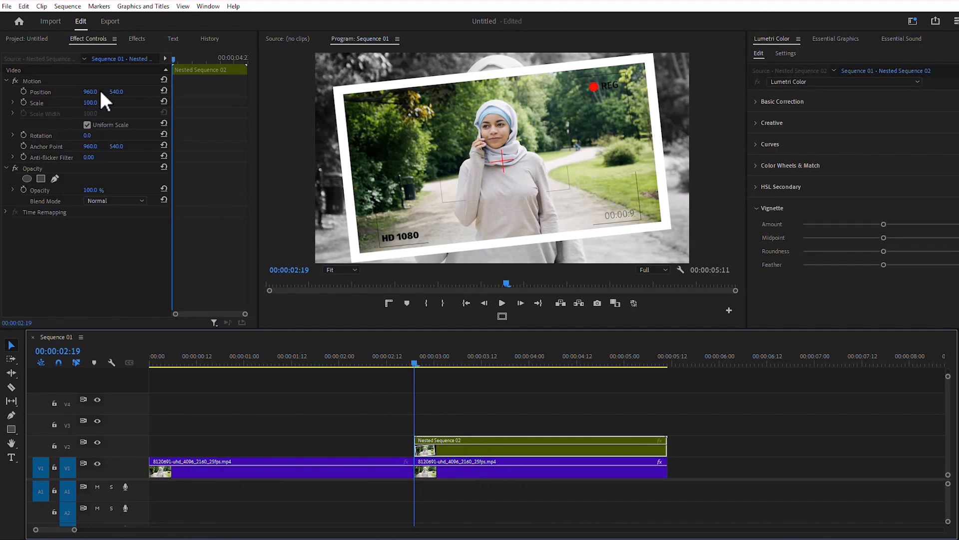
left_click(24, 102)
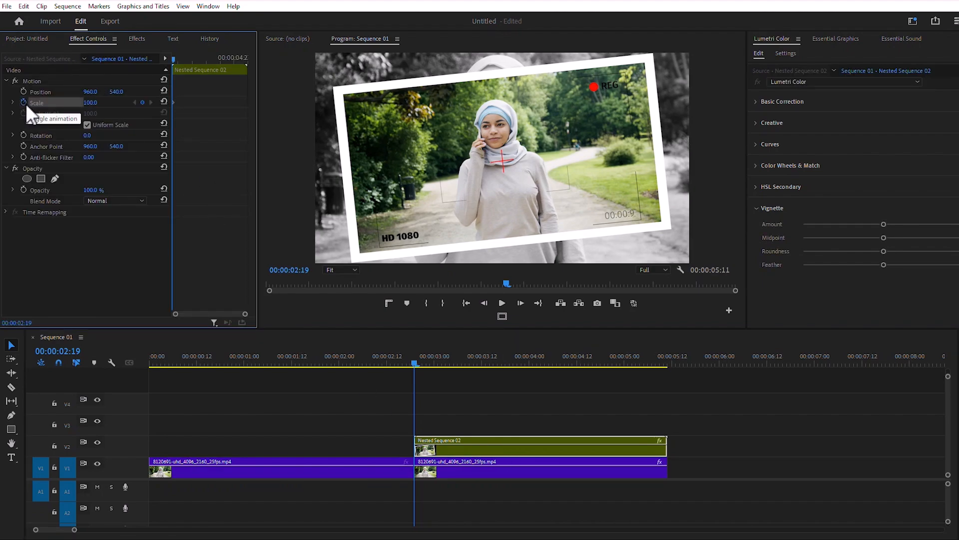
left_click(23, 135)
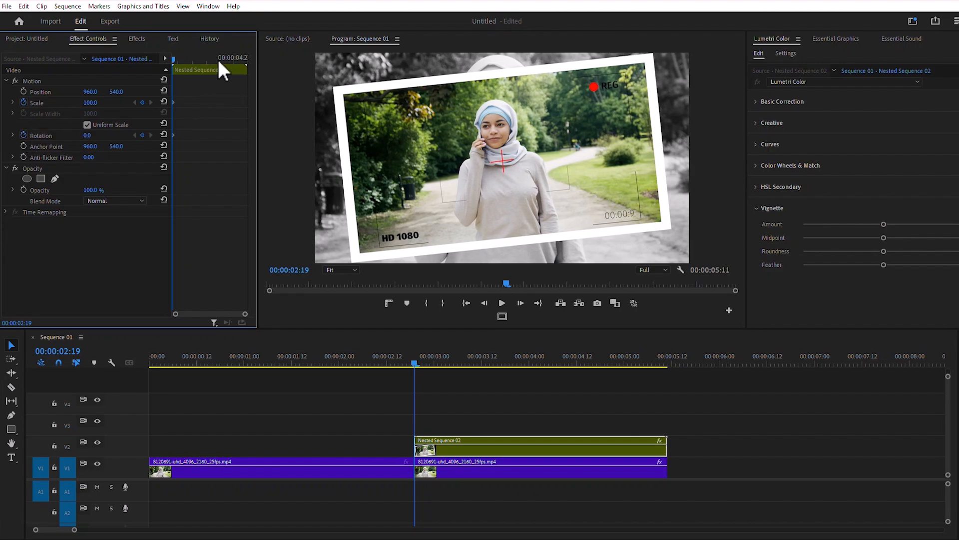
left_click_drag(218, 59, 237, 59)
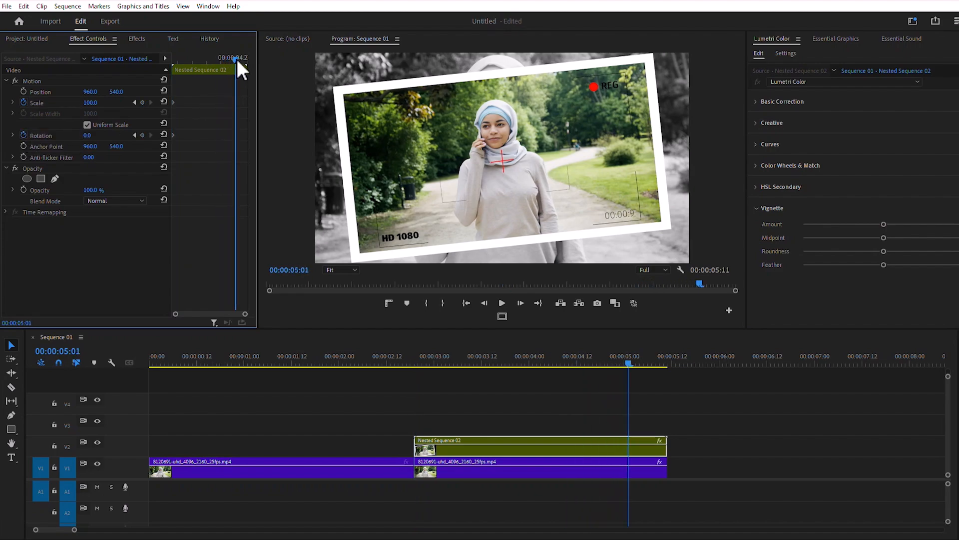
left_click_drag(90, 103, 95, 102)
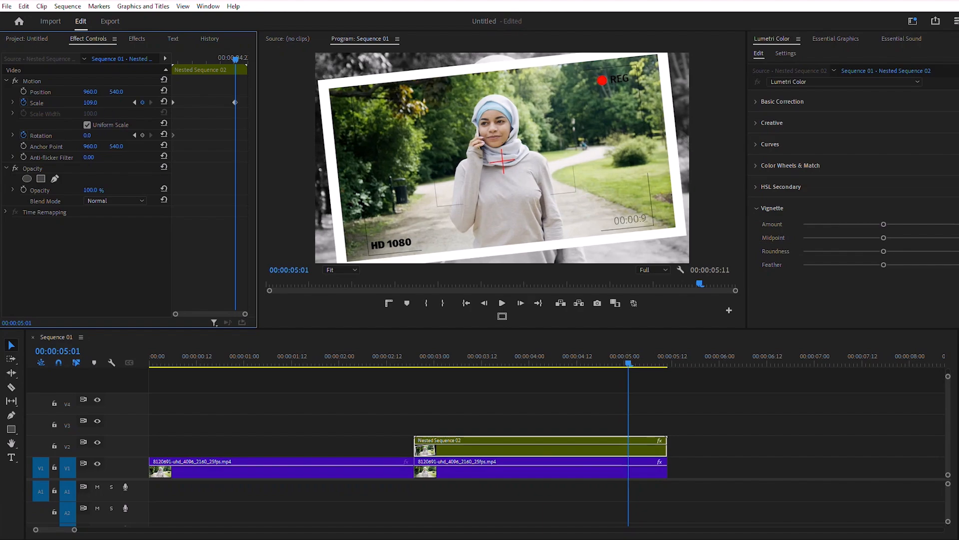
left_click_drag(96, 140, 97, 136)
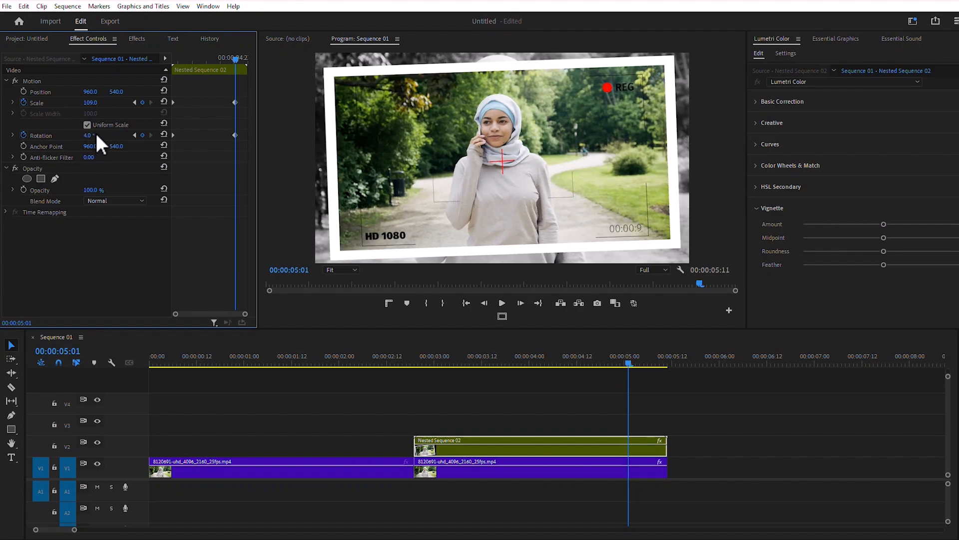
Apply Ease In to the ending Scale and Rotation keyframes and Ease Out to the starting ones
left_click_drag(242, 98, 248, 142)
right_click(235, 102)
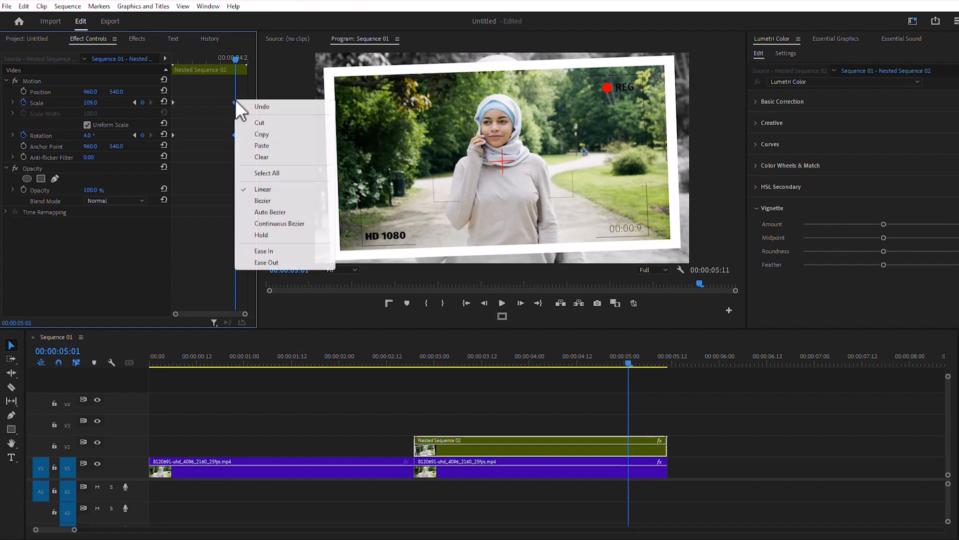
left_click(281, 251)
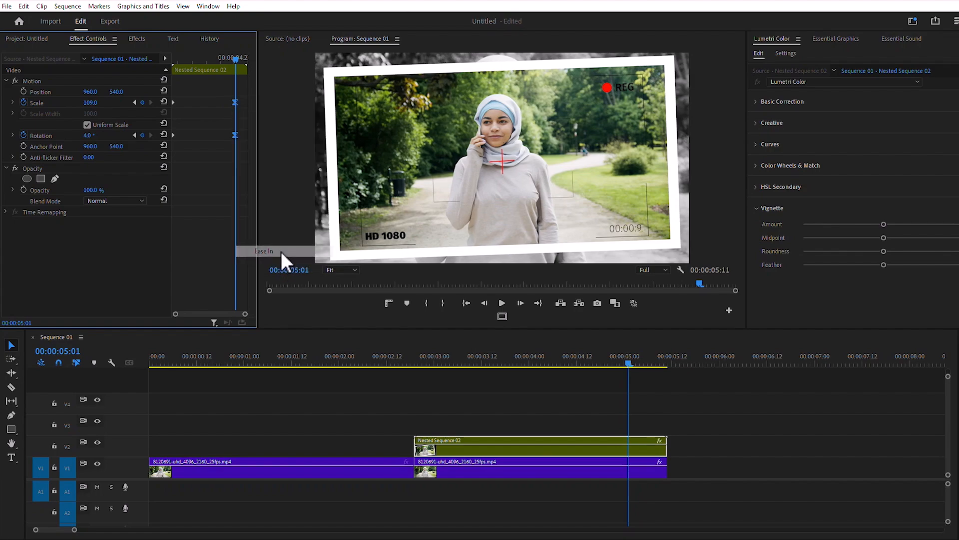
left_click_drag(172, 85, 169, 140)
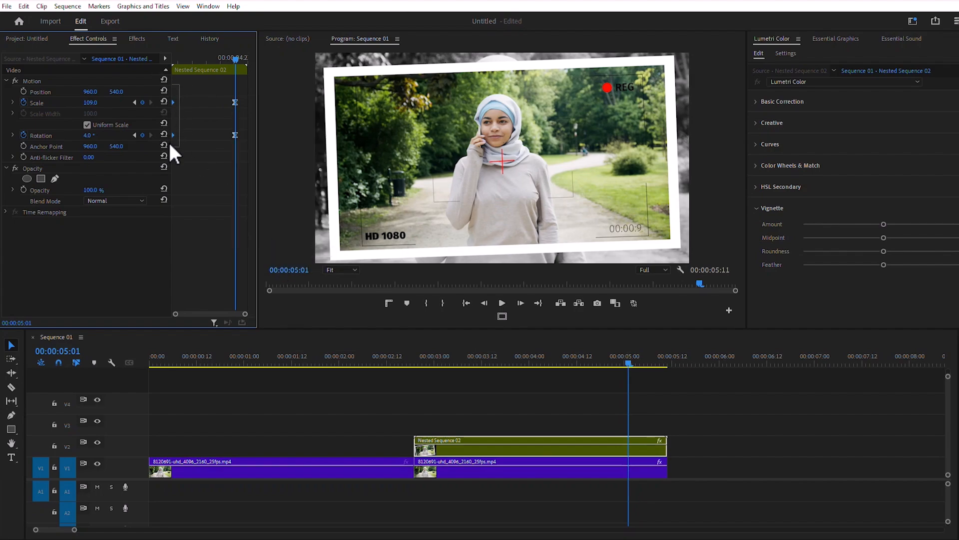
right_click(175, 101)
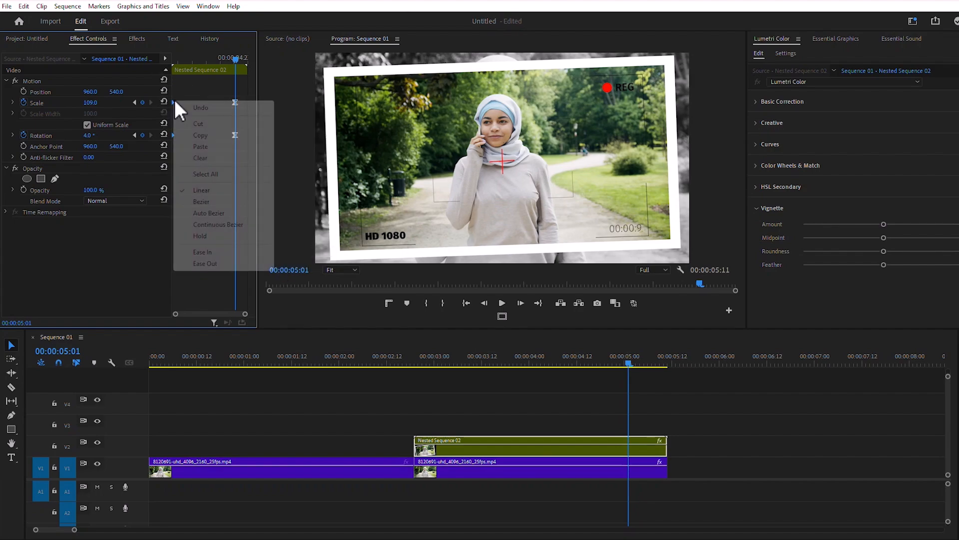
left_click(216, 262)
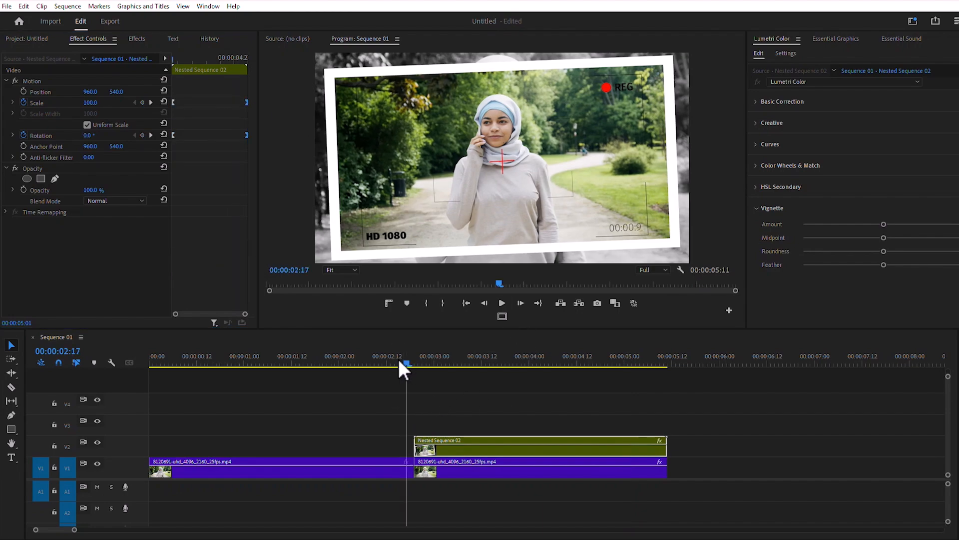
Play back the sequence from within the first clip to check the animated freeze frame
left_click(213, 363)
left_click(510, 306)
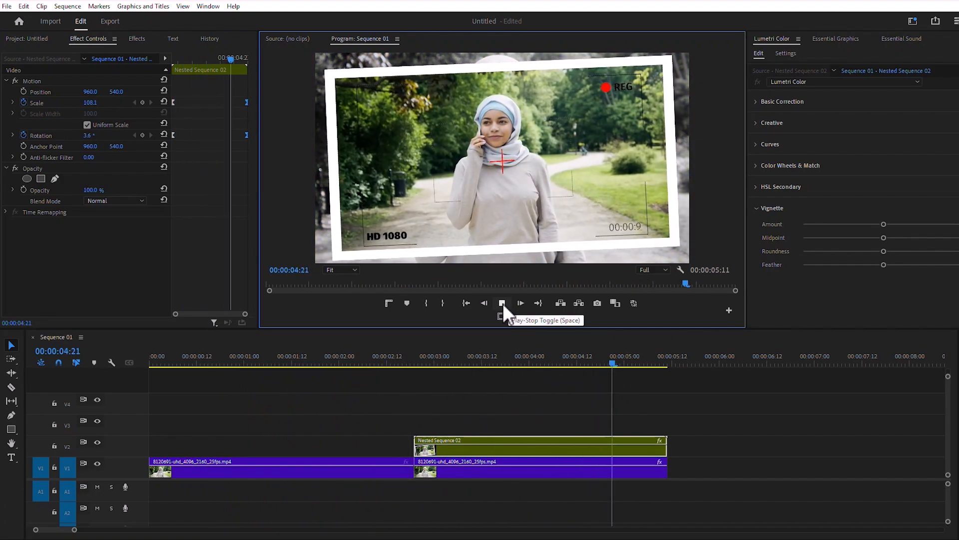
left_click(502, 303)
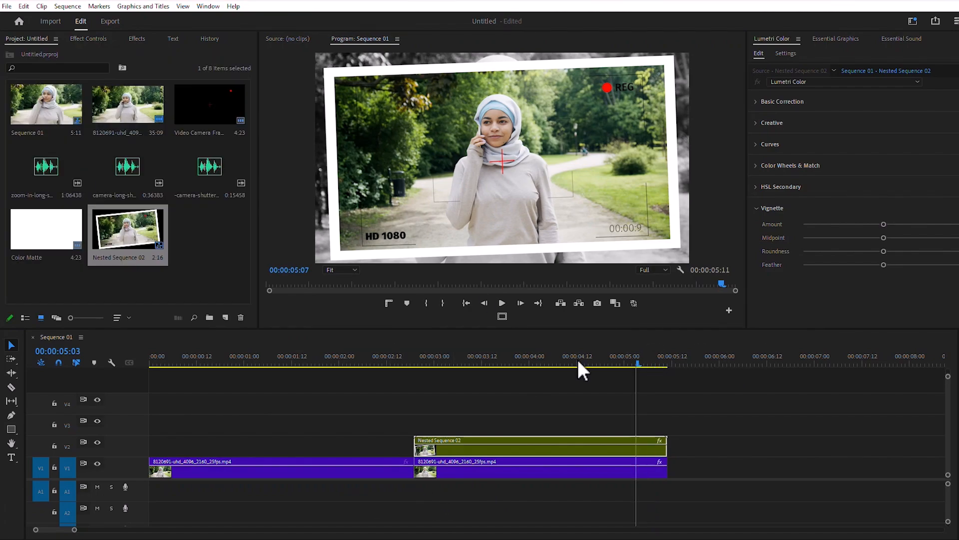
Place the camera-long-shutter sound on A1 slightly before the freeze frame and the zoom-in-long sound on A2 at about 00:00:03:00
left_click_drag(577, 357, 418, 354)
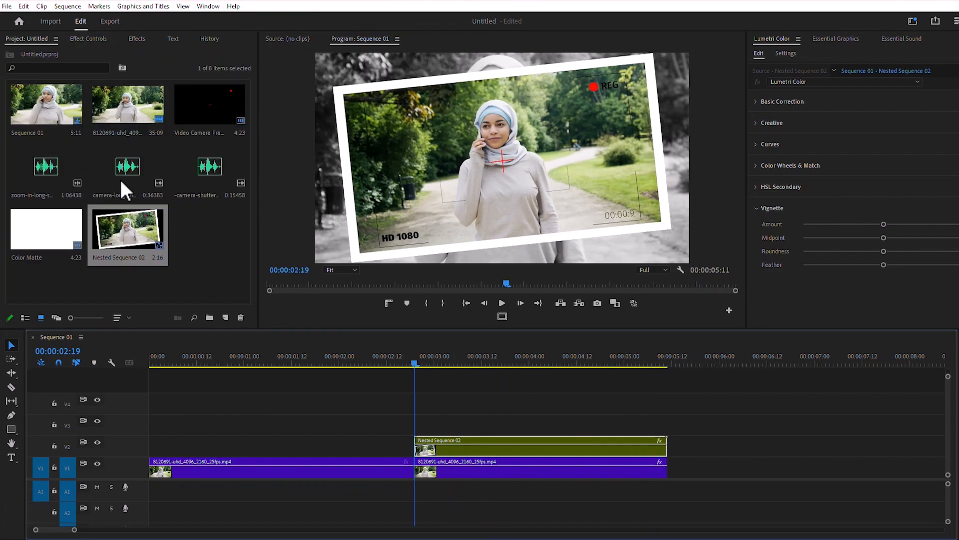
left_click_drag(116, 170, 419, 497)
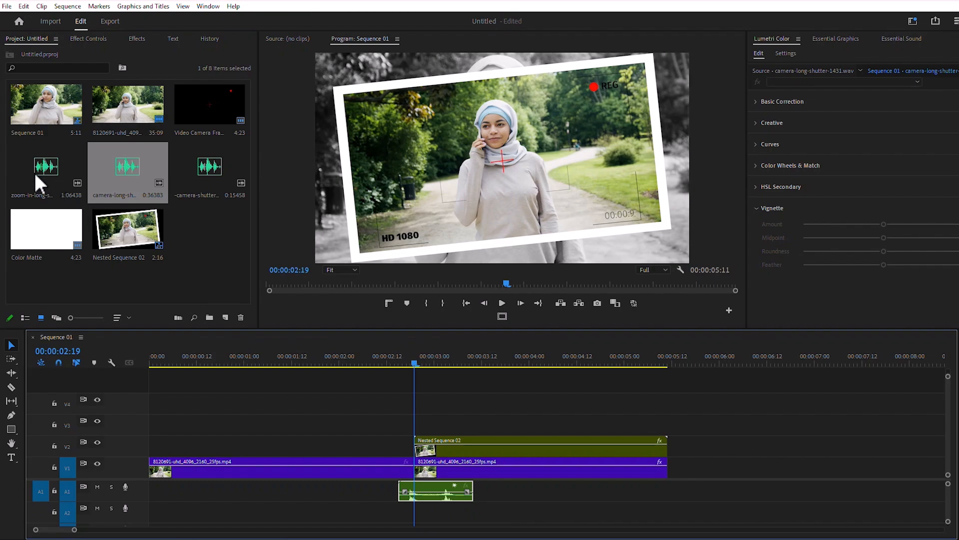
left_click_drag(35, 175, 435, 514)
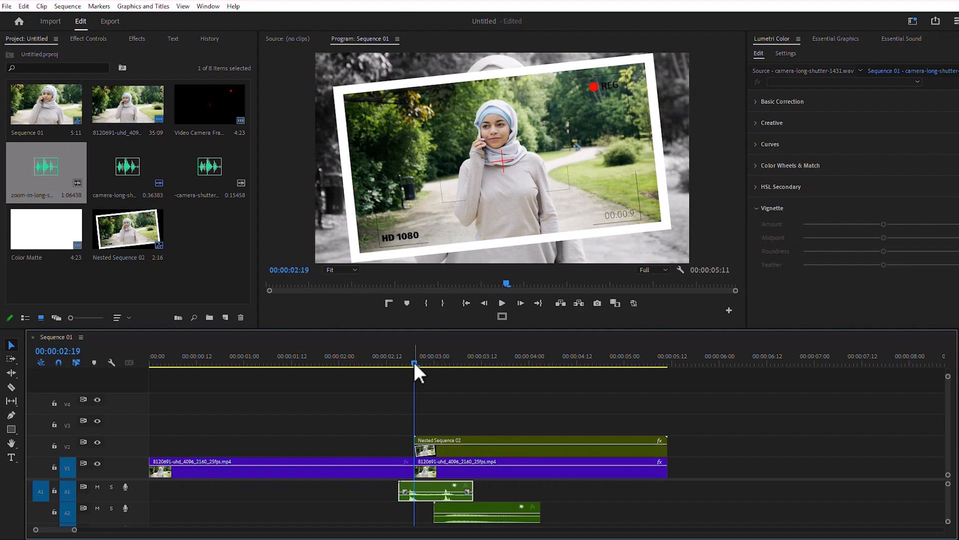
Play the sequence from about 00:00:01:07 to check the sound effects against the freeze frame
left_click_drag(414, 362, 272, 364)
left_click(503, 304)
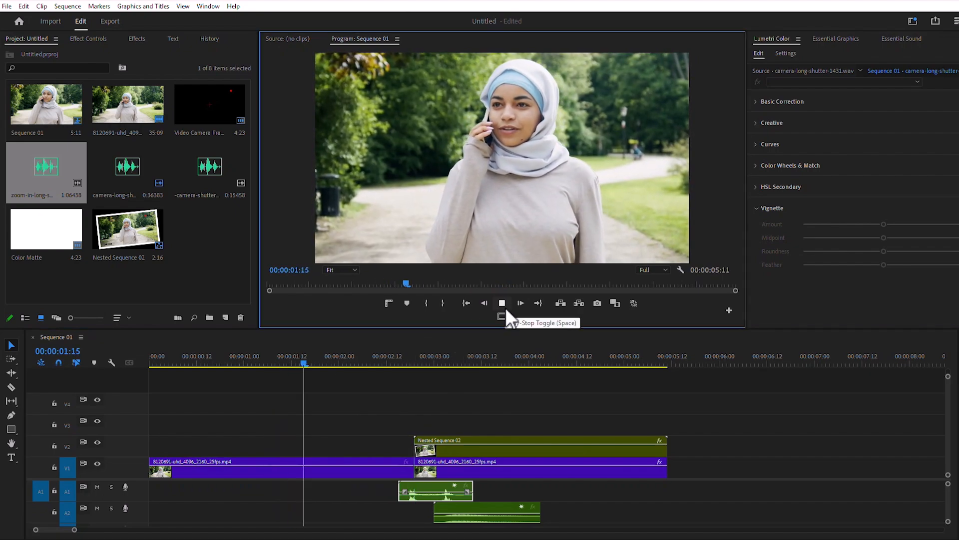